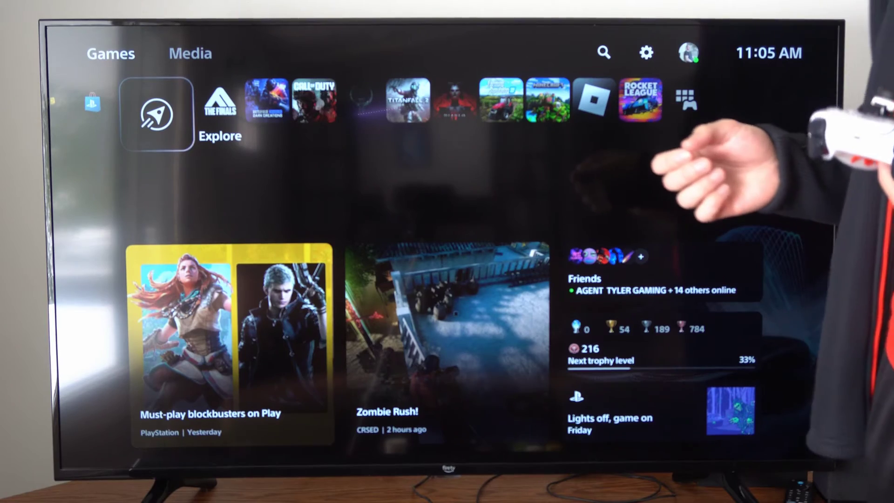
Move from Explore to the Battlefield 2042 tile, then up and across to the Settings gear.
key("Down")
key("Up")
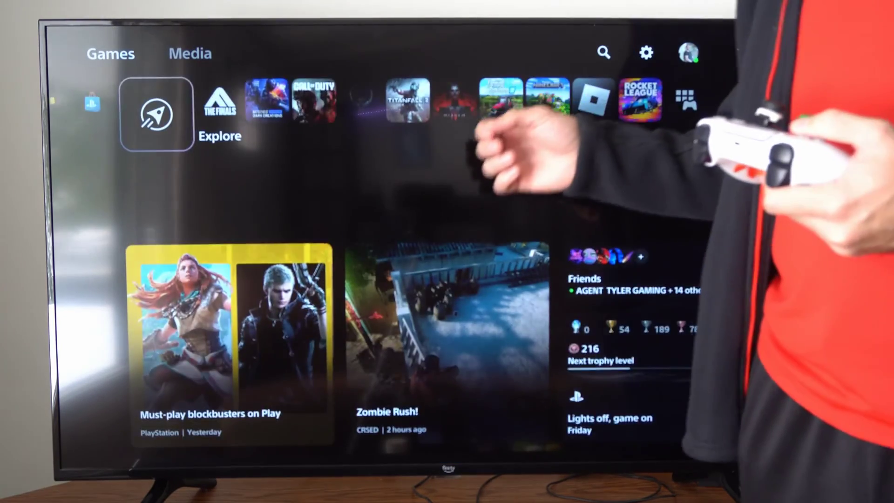
key("Right")
key("Right")
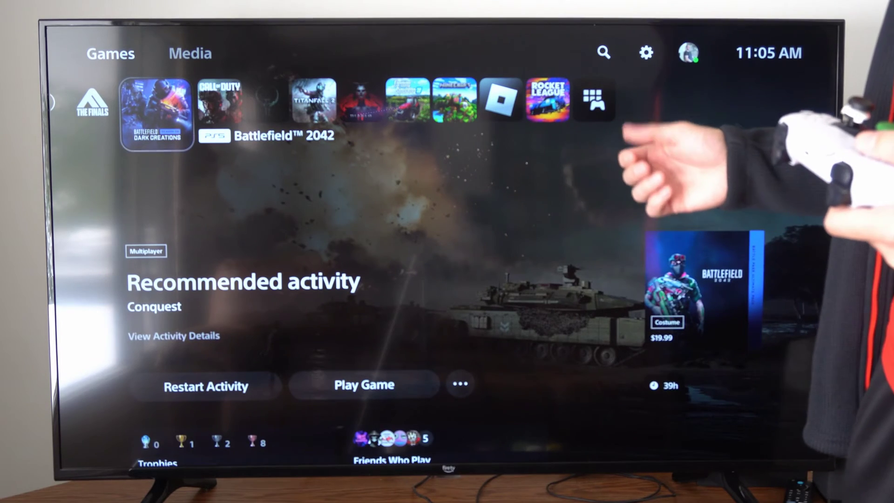
key("Up")
key("Right")
key("Right")
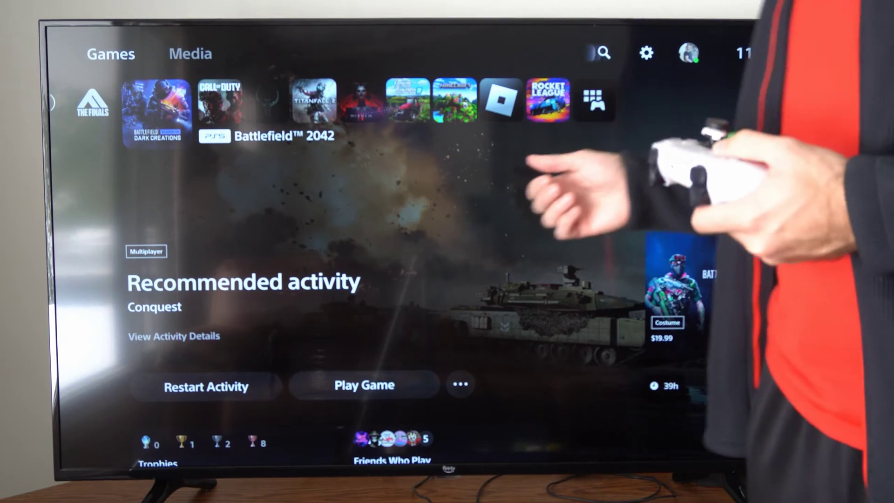
key("Right")
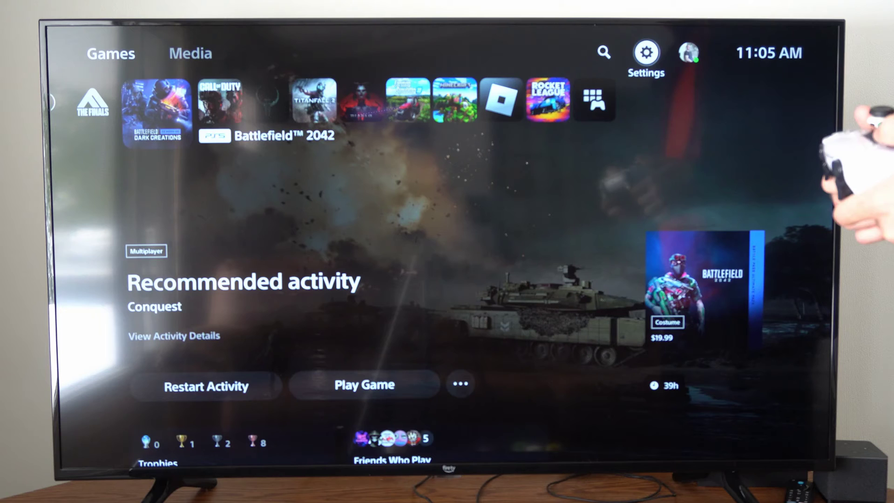
Go through Settings > Network into Set Up Internet Connection and highlight Wired LAN 1.
key("Return")
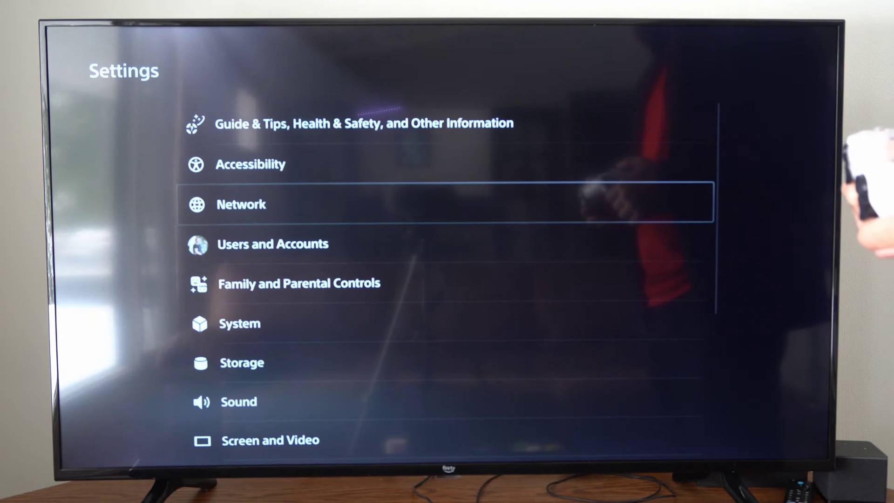
key("Return")
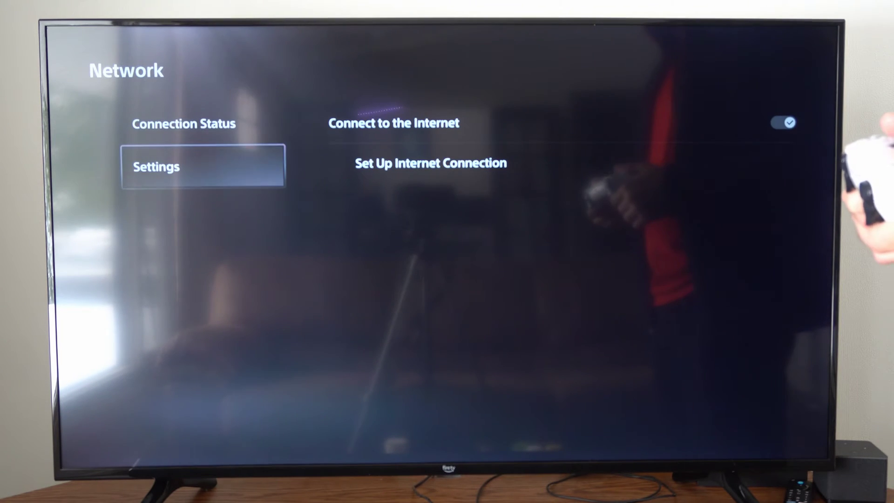
key("Return")
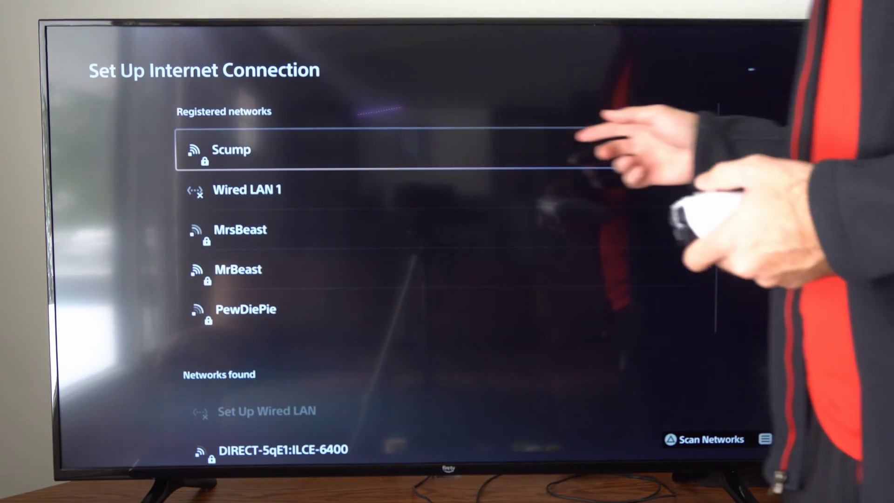
key("Down")
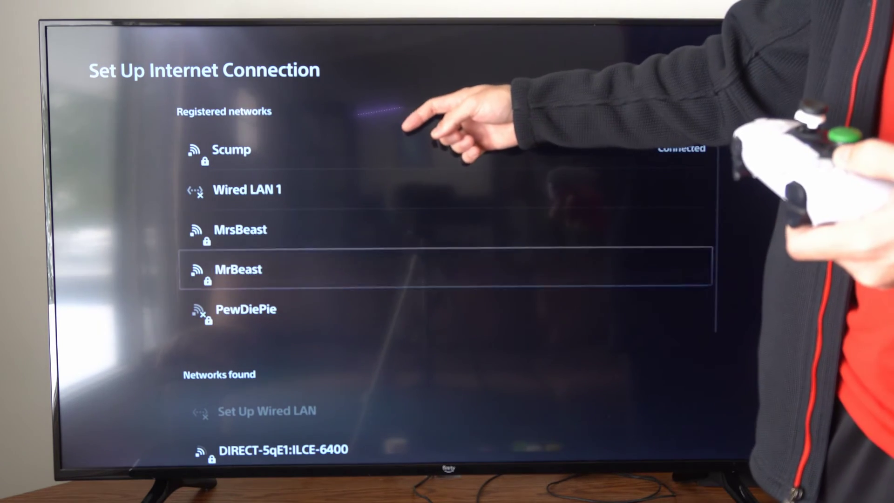
key("Down")
key("Down")
key("Down")
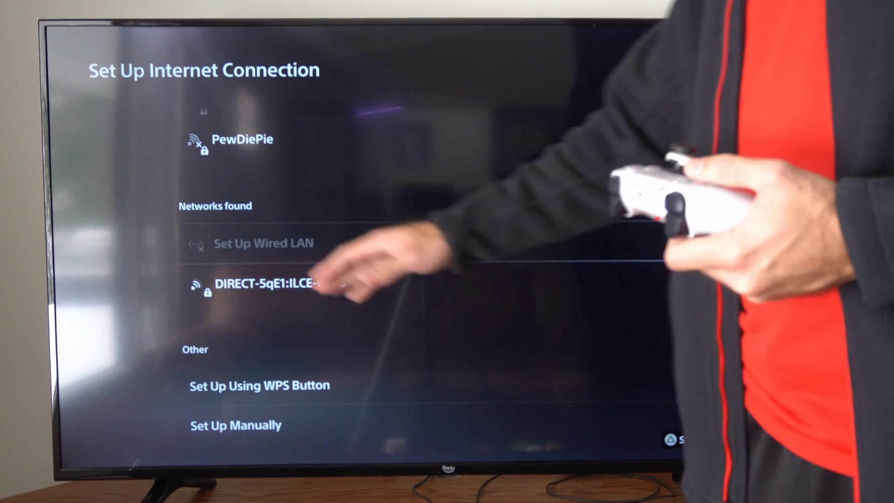
key("Up")
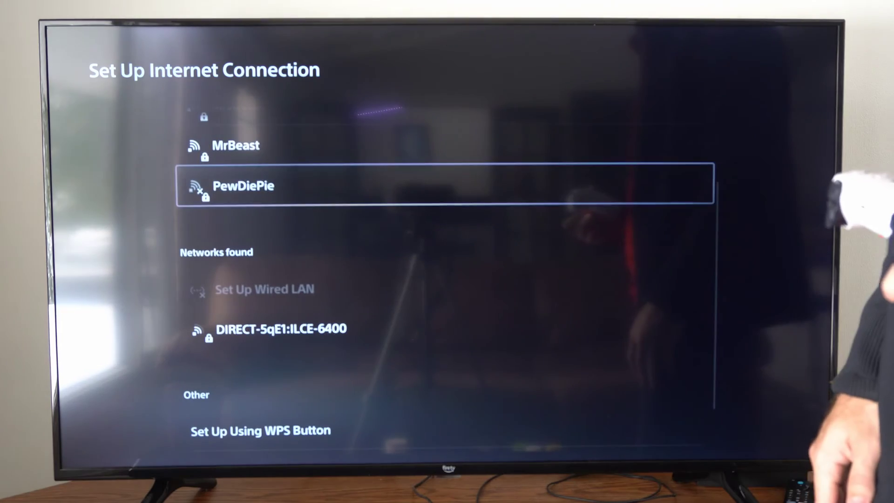
key("Down")
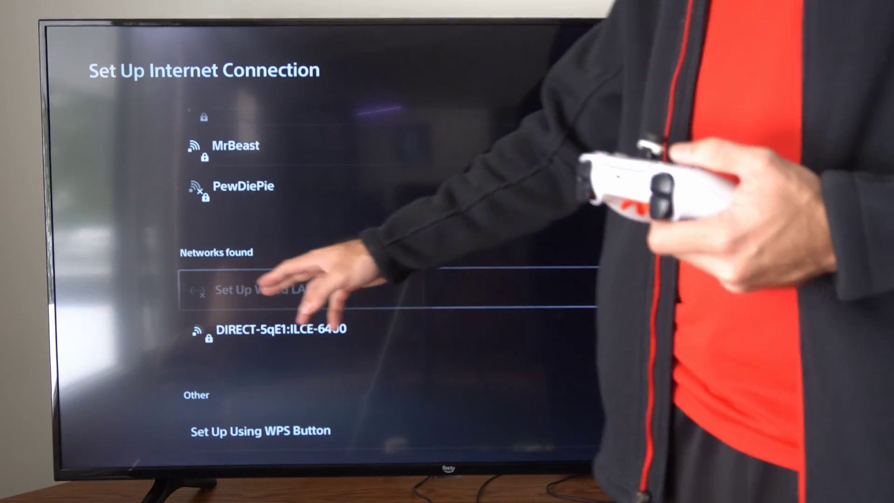
Select Wired LAN 1 under Registered networks, getting the 'LAN cable not connected.' message.
key("Up")
key("Up")
key("Up")
key("Up")
key("Up")
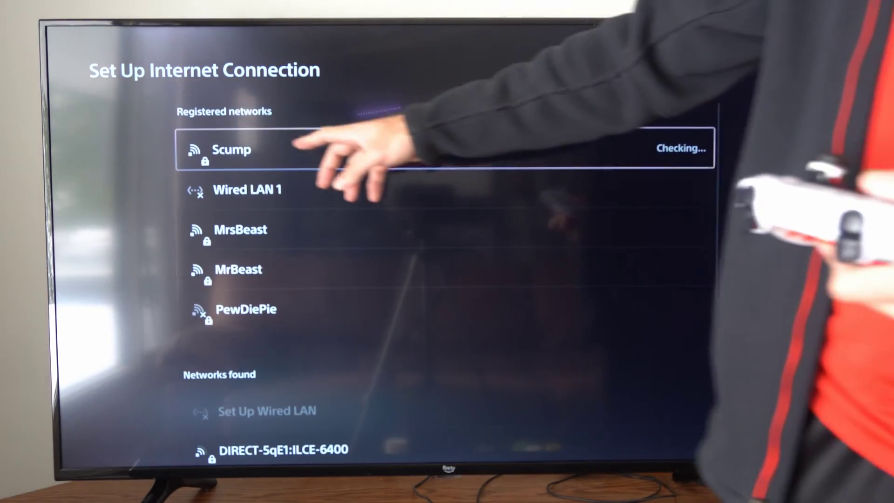
key("Down")
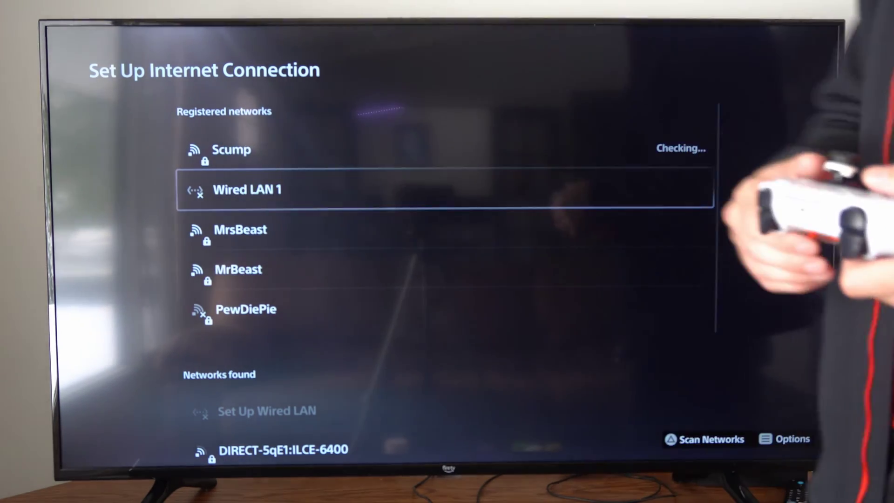
key("Return")
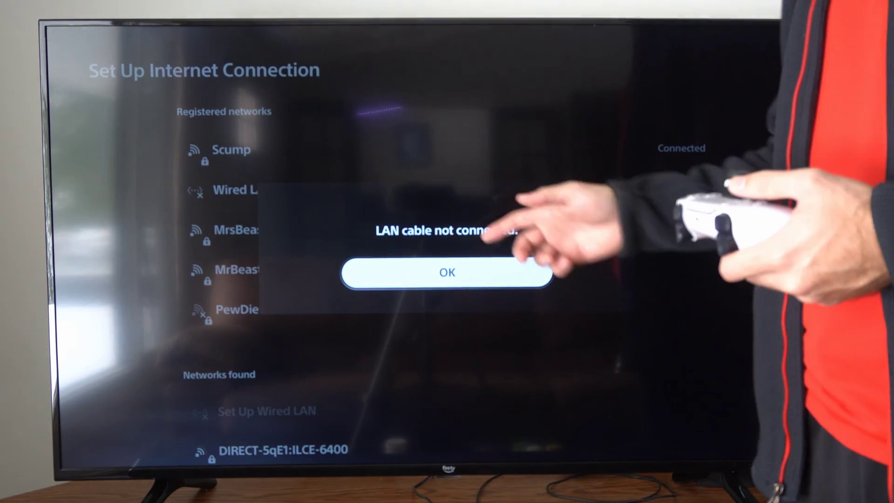
Confirm OK on the cable notice and highlight Set Up Using WPS Button.
key("Return")
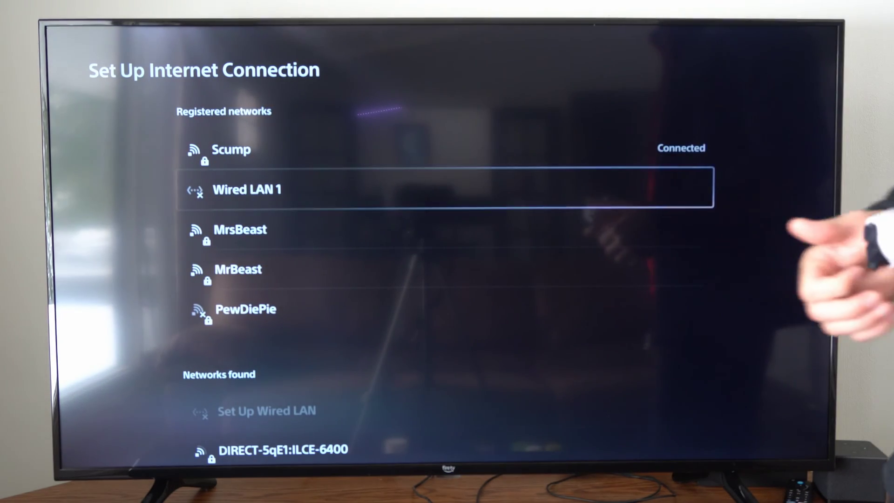
key("Down")
key("Down")
key("Down")
key("Down")
key("Down")
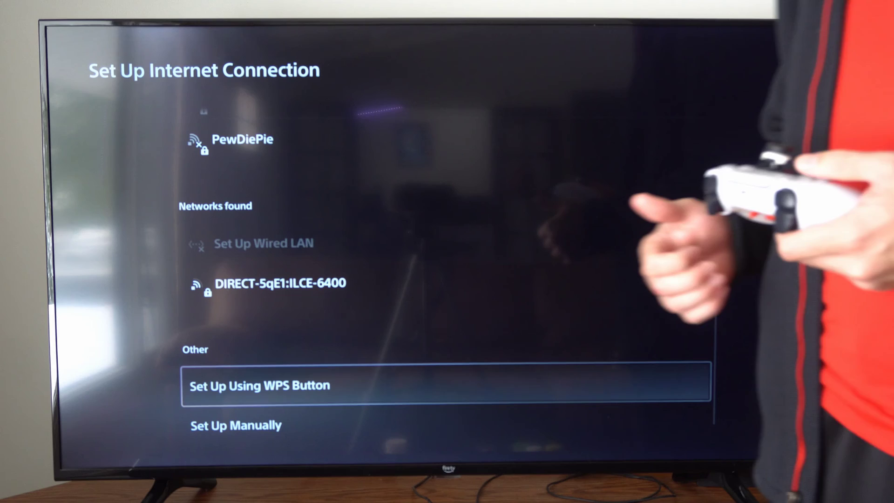